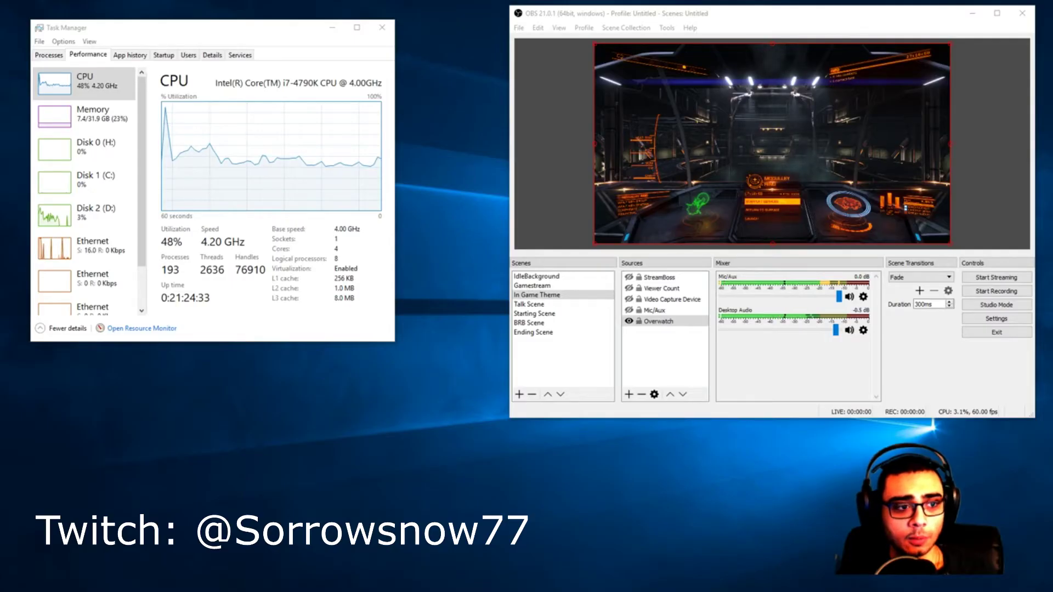
# Move Task Manager down and right, then bring up the add-source list for In Game Theme.
pyautogui.click(658, 320)
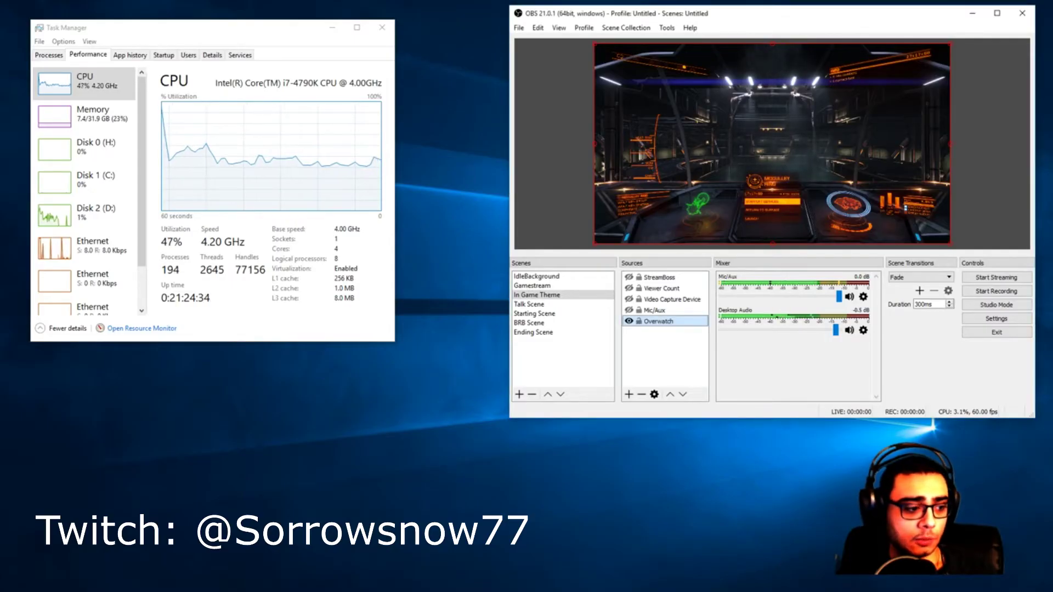
pyautogui.hotkey('alt', 'Tab')
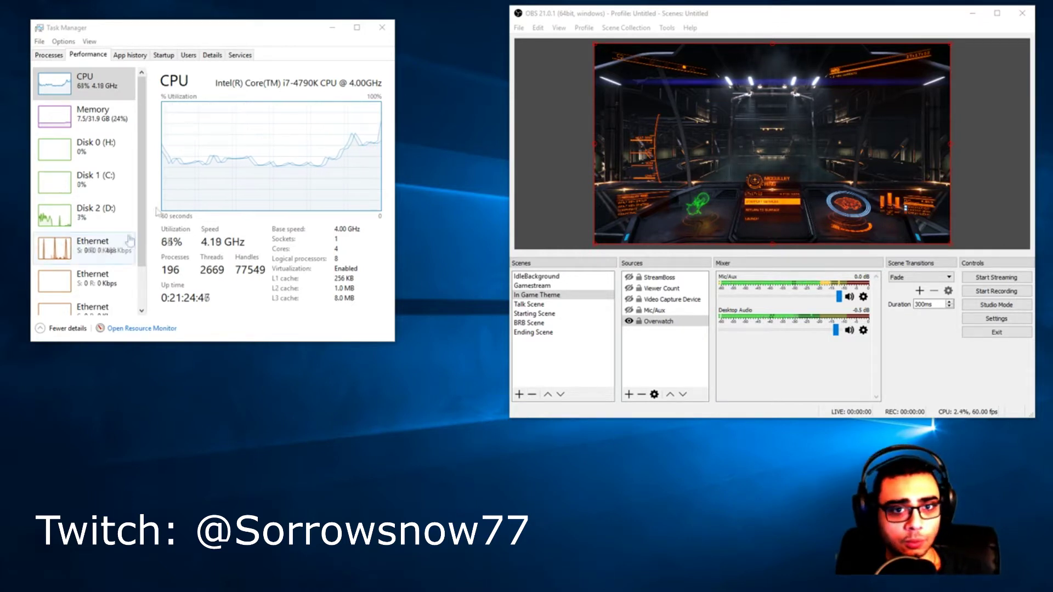
pyautogui.moveTo(142, 164)
pyautogui.mouseDown()
pyautogui.moveTo(142, 187)
pyautogui.moveTo(142, 165)
pyautogui.mouseUp()
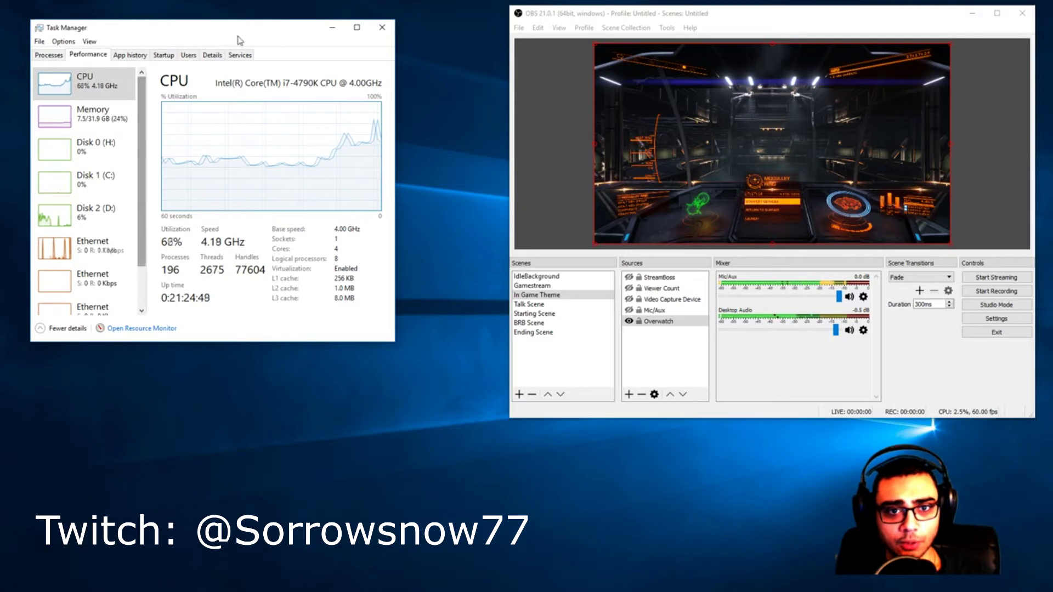
pyautogui.moveTo(238, 36); pyautogui.dragTo(304, 67)
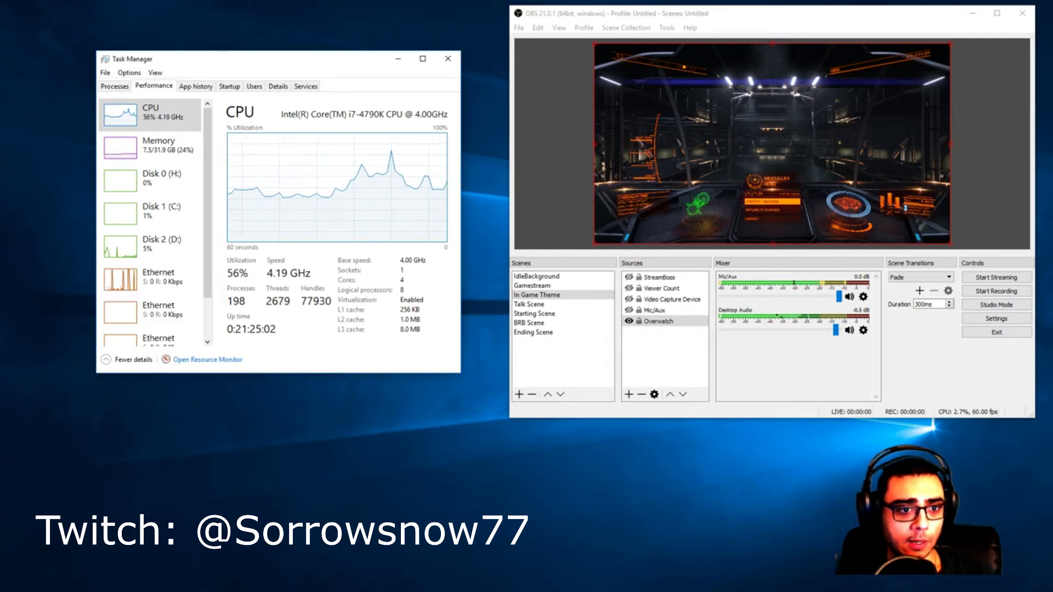
pyautogui.hotkey('alt', 'Tab')
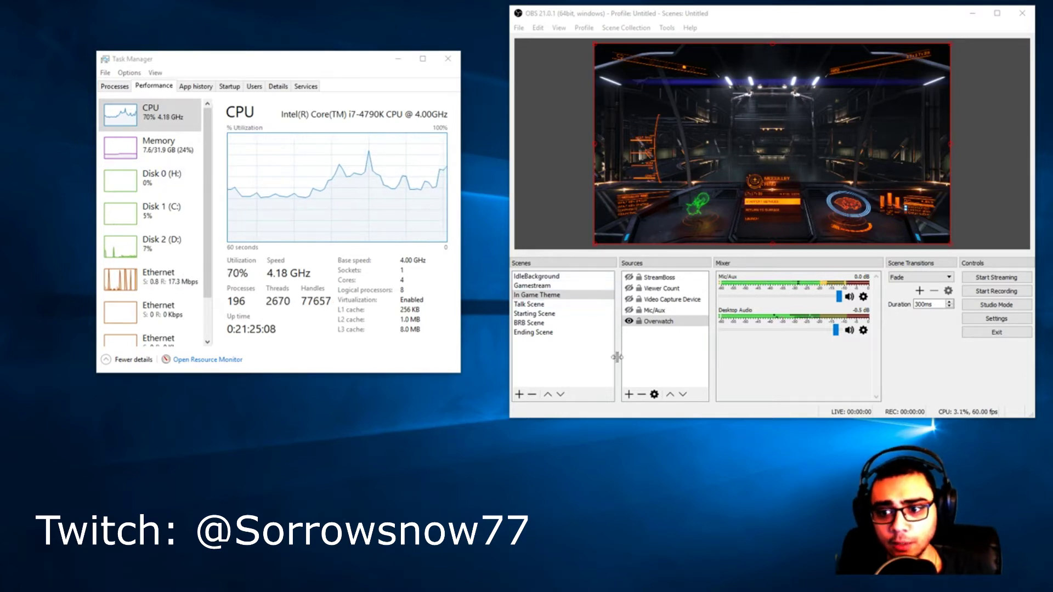
pyautogui.click(628, 395)
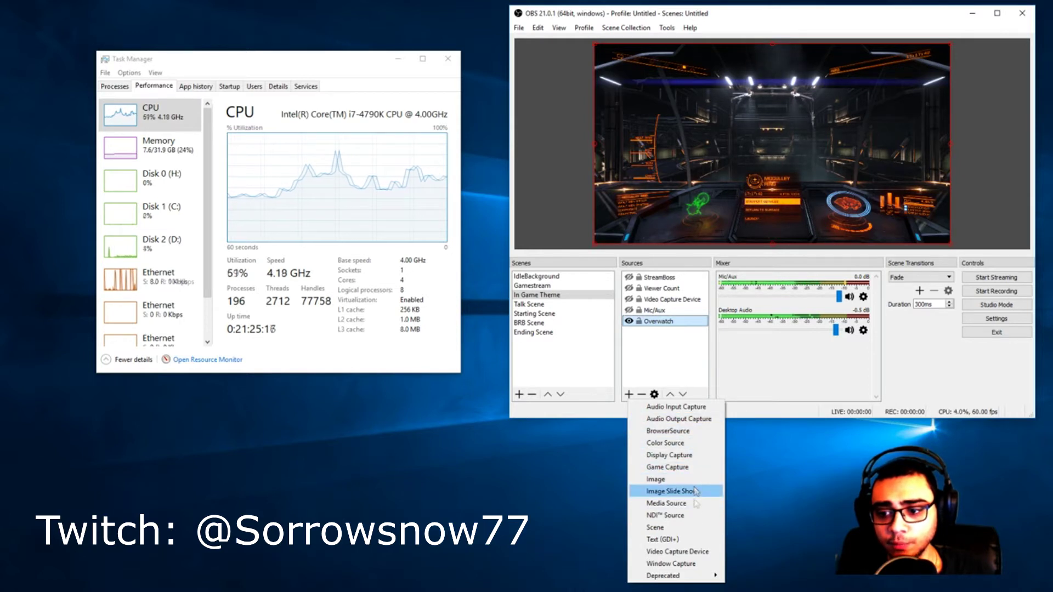
# Create BrowserSource1 in In Game Theme with width 1920 and height 1080.
pyautogui.click(682, 435)
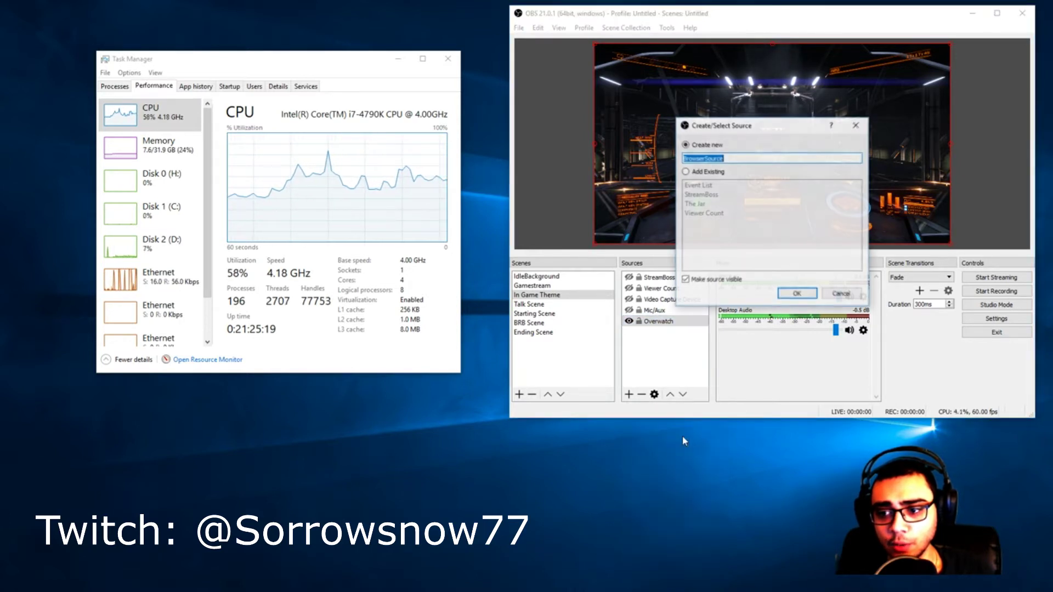
pyautogui.click(794, 294)
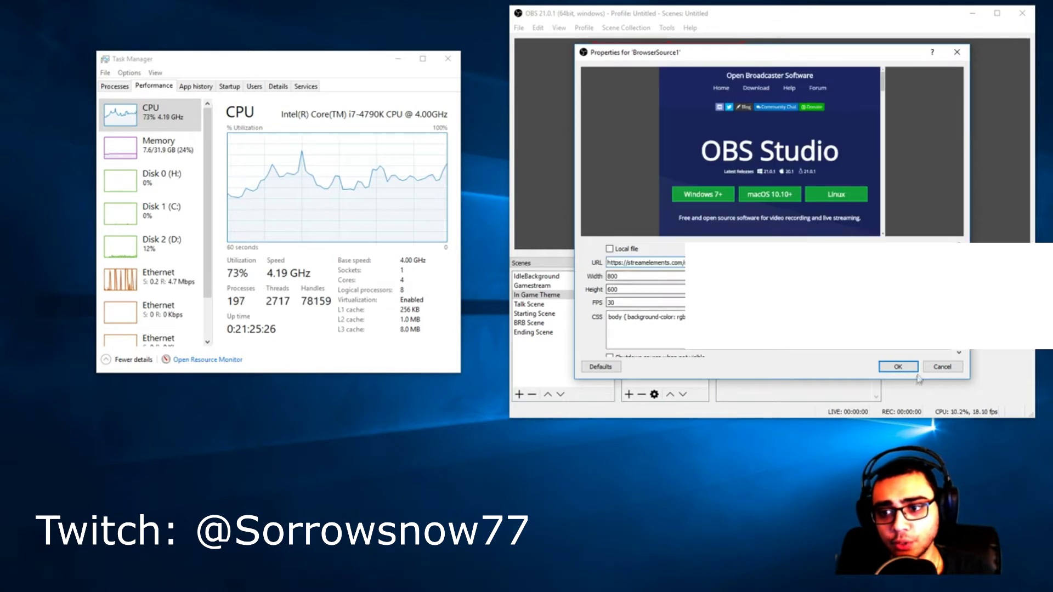
pyautogui.press('Tab')
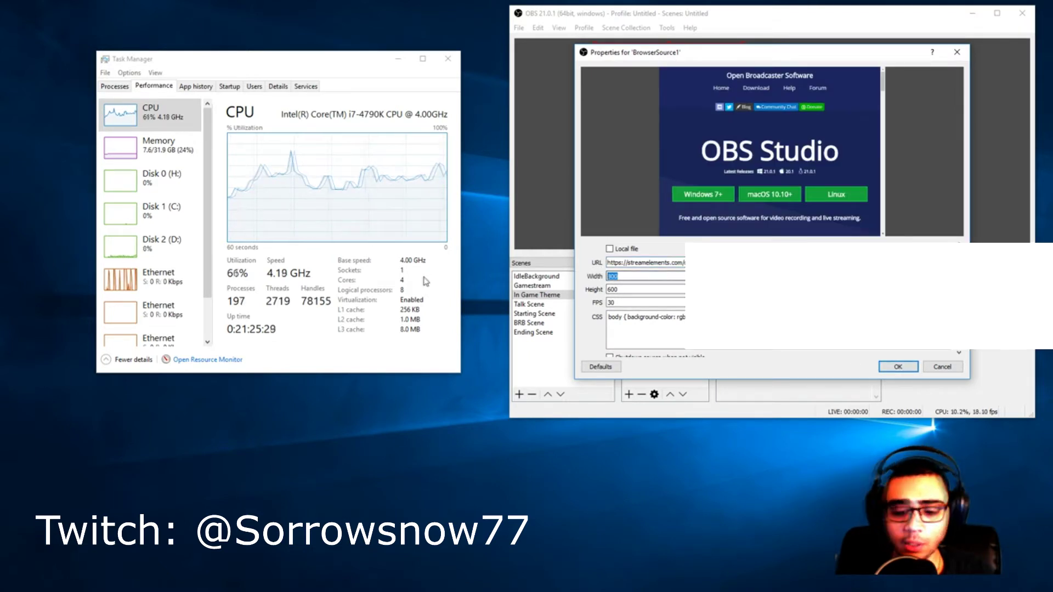
pyautogui.write('1080')
pyautogui.press('Tab')
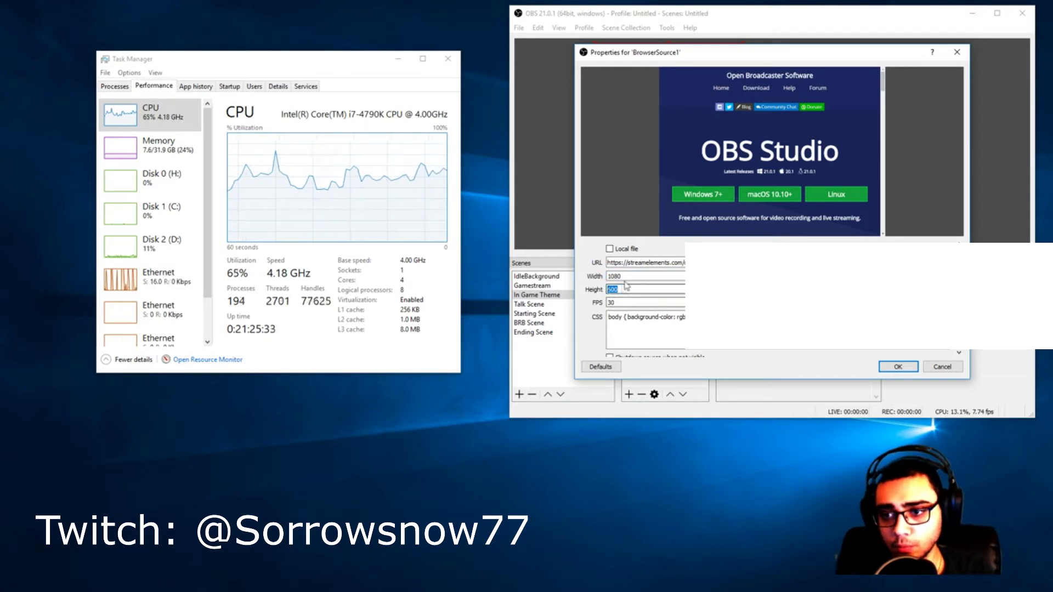
pyautogui.hotkey('shift', 'Tab')
pyautogui.write('19')
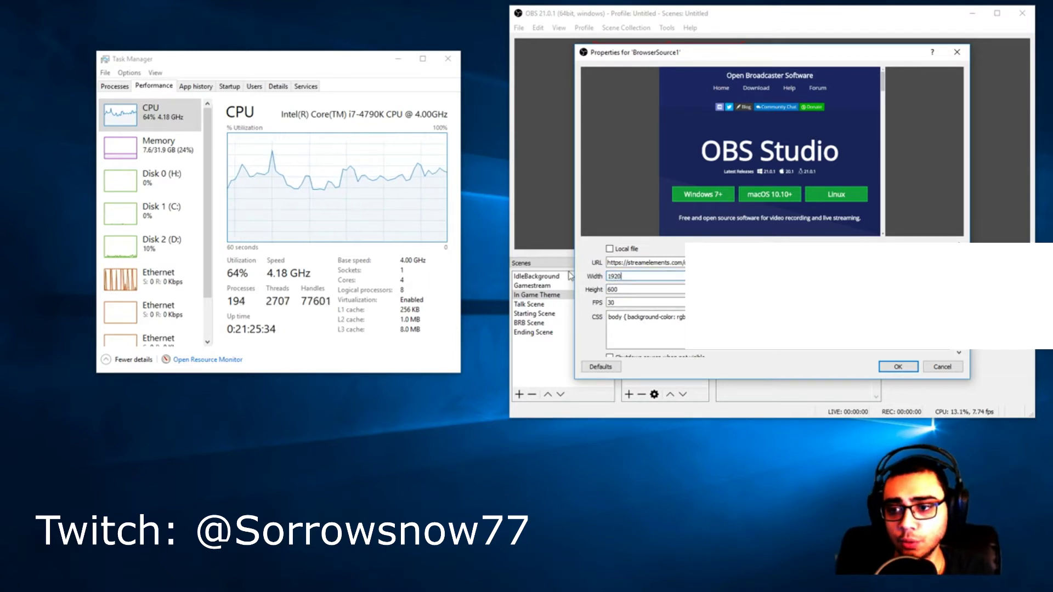
pyautogui.press('Tab')
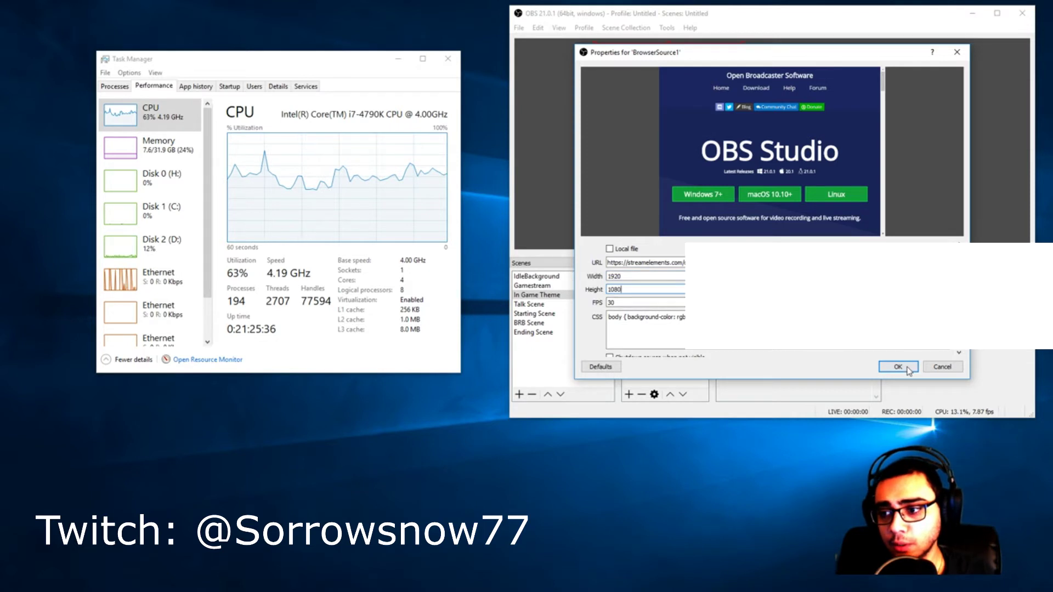
pyautogui.click(909, 370)
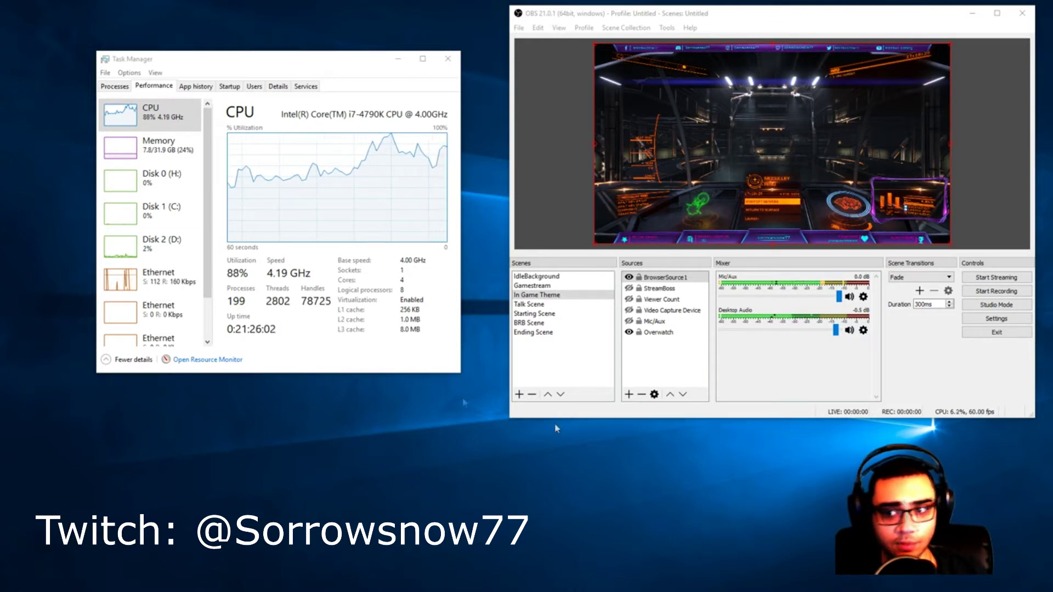
# Create a browser source named BrowserSource2 in the Talk Scene.
pyautogui.click(553, 306)
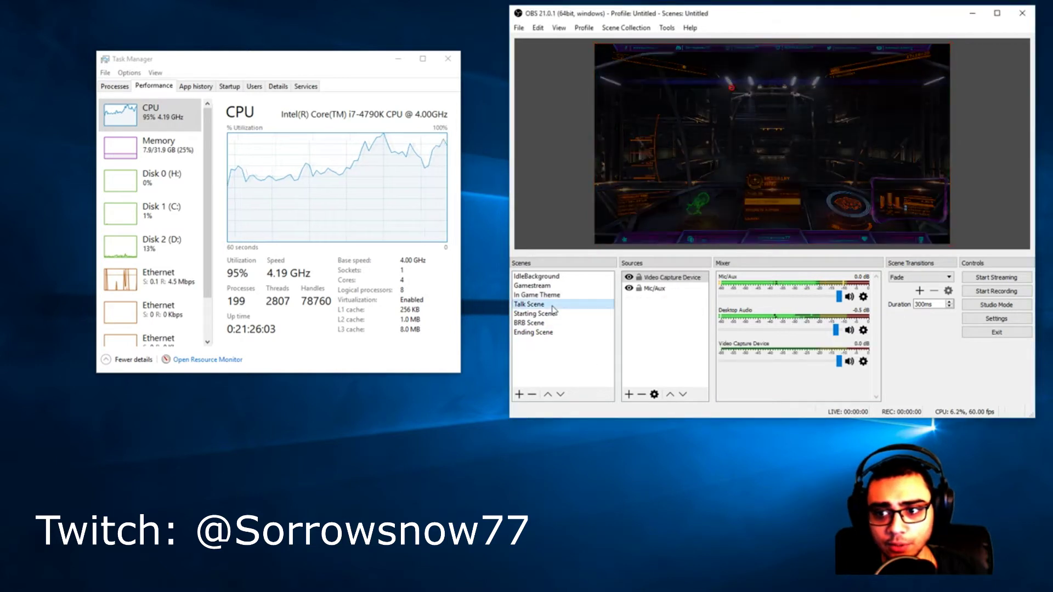
pyautogui.click(636, 395)
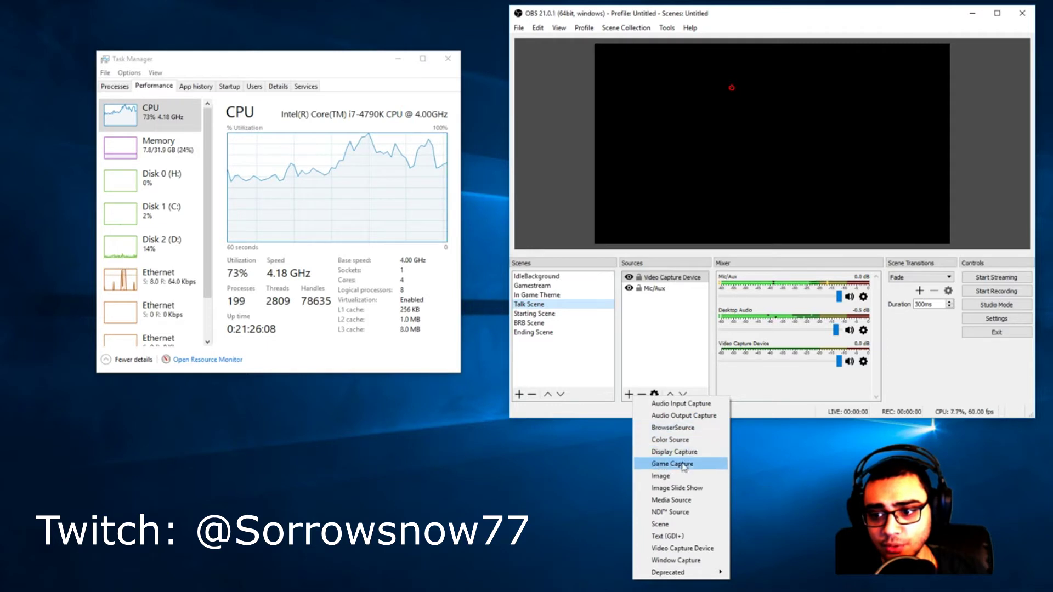
pyautogui.click(673, 428)
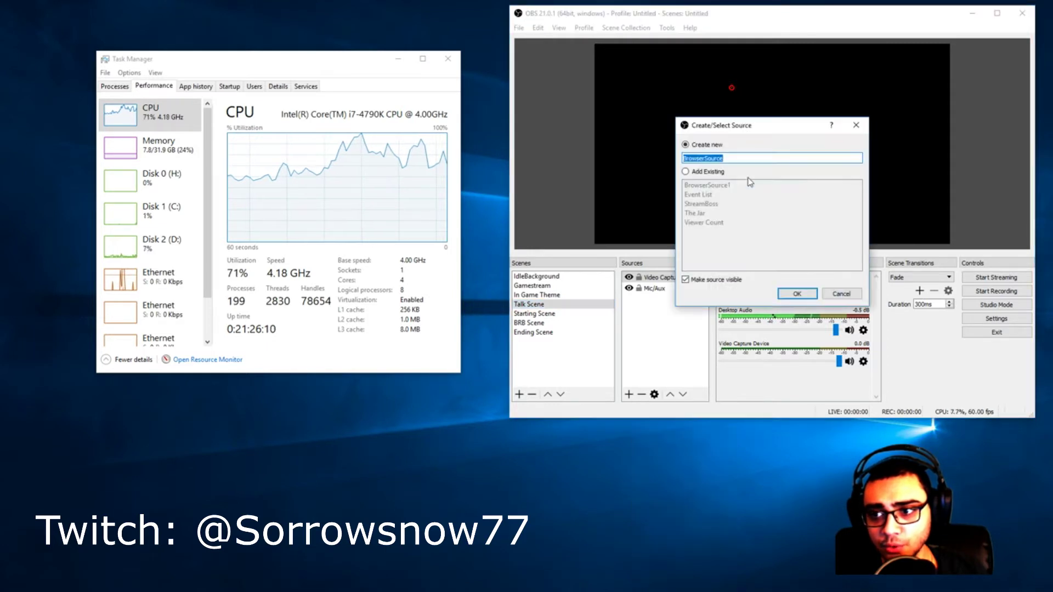
pyautogui.click(735, 159)
pyautogui.write('2')
pyautogui.click(798, 294)
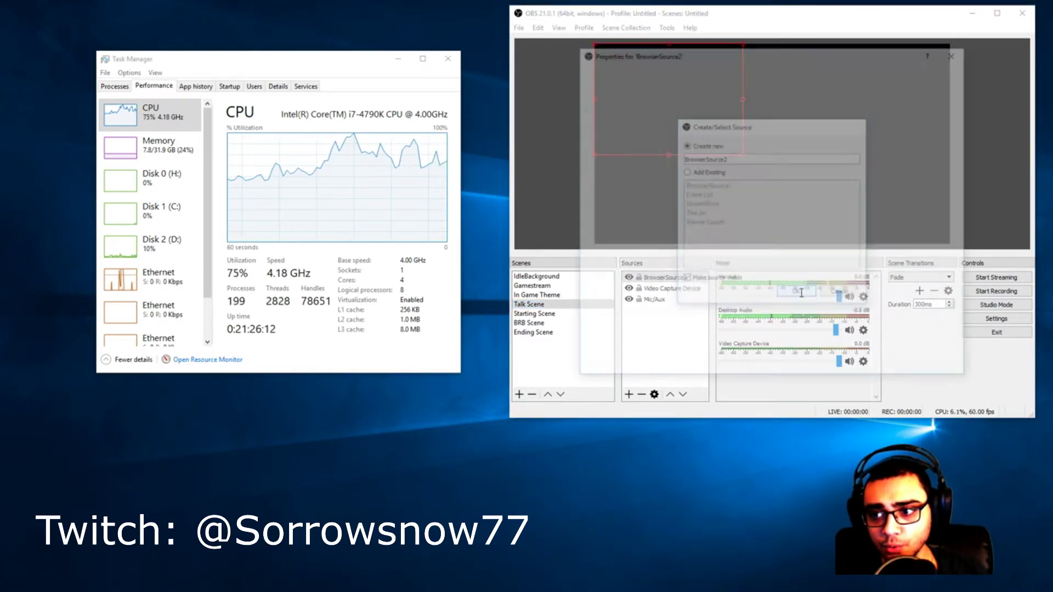
# Paste the StreamElements overlay URL into BrowserSource2 and set its size to 1920×1080.
pyautogui.hotkey('ctrl', 'a')
pyautogui.hotkey('ctrl', 'v')
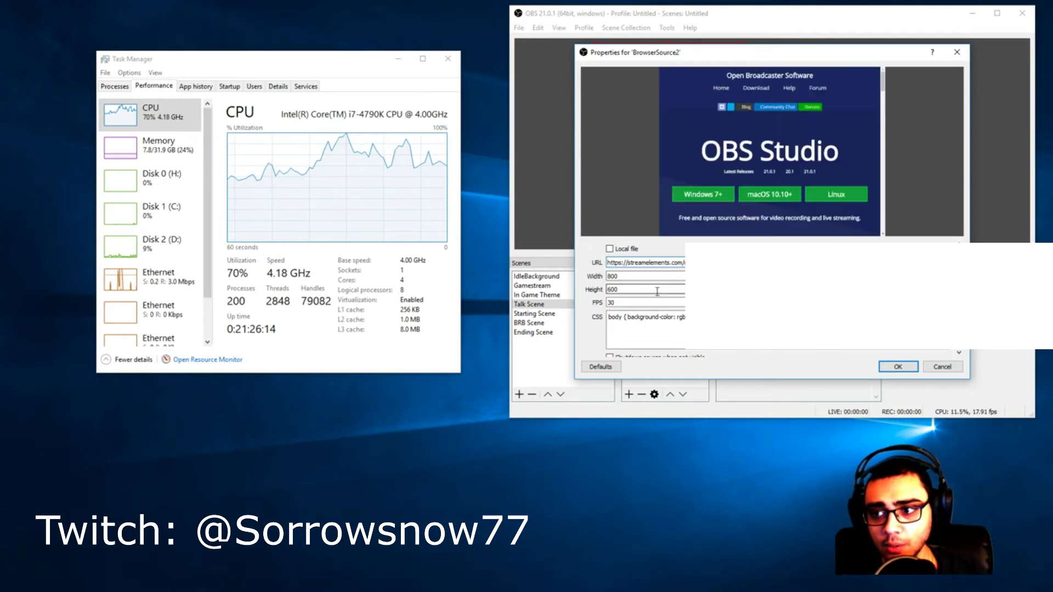
pyautogui.doubleClick(650, 276)
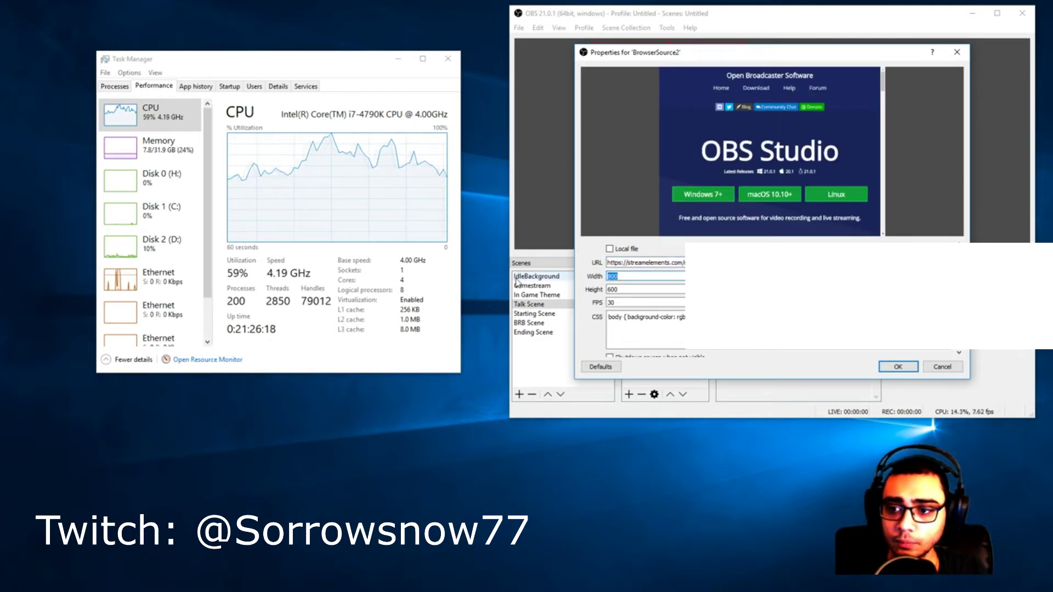
pyautogui.write('1920')
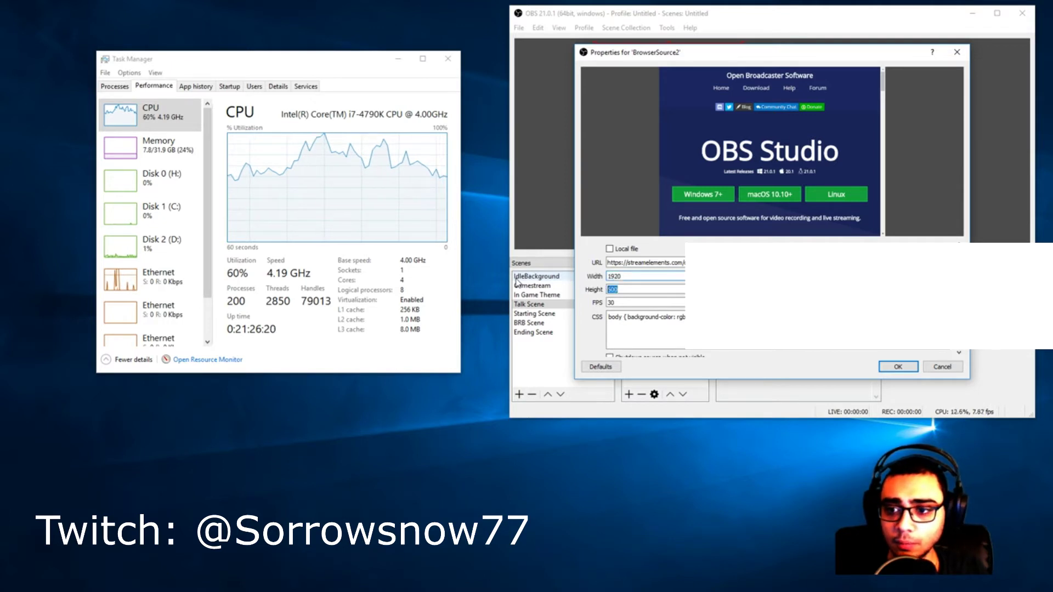
pyautogui.write('108')
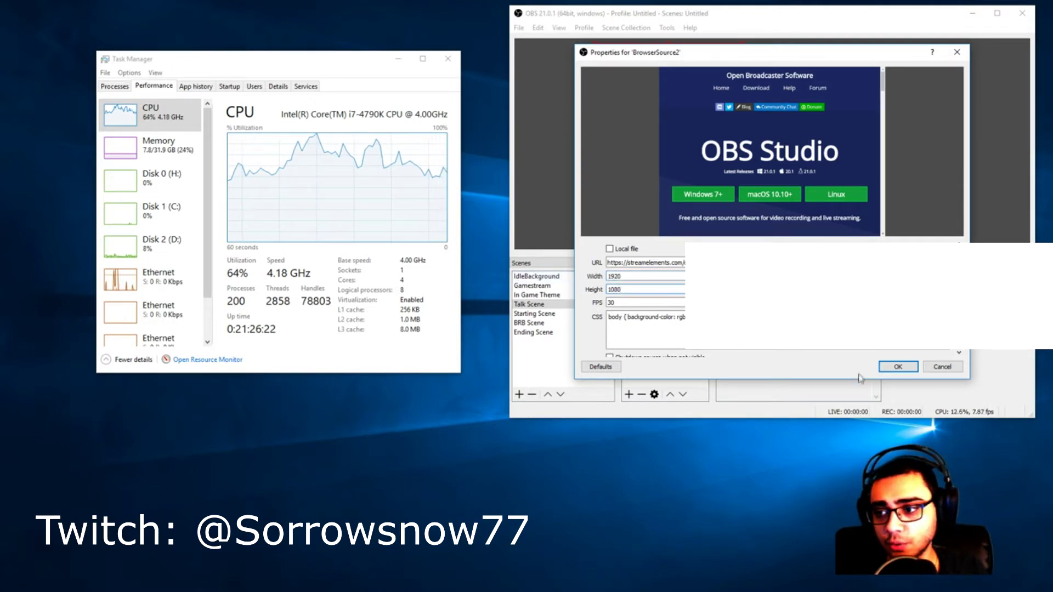
pyautogui.click(898, 367)
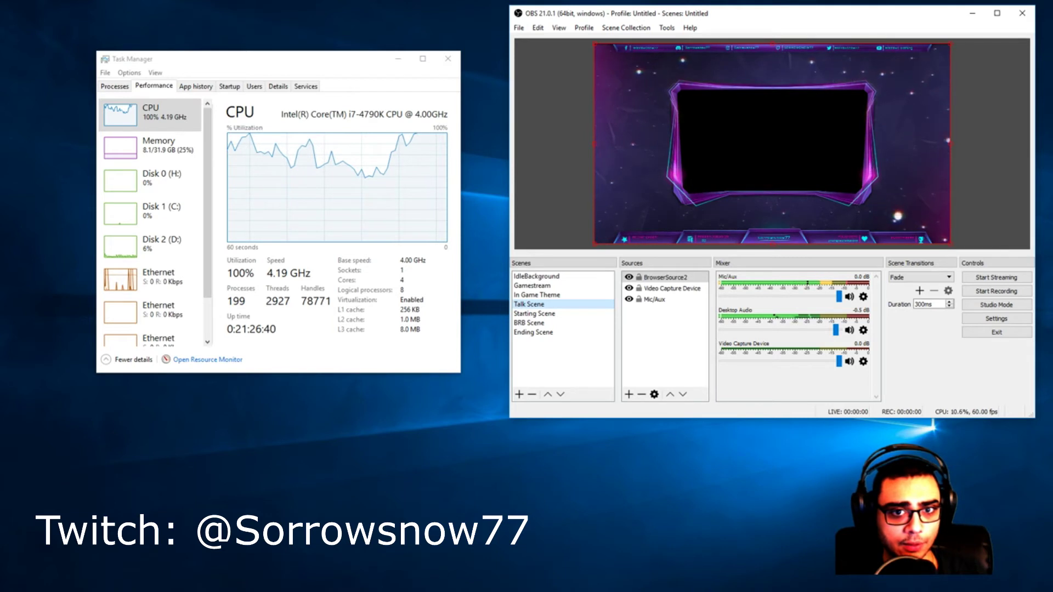
# Alternate between In Game Theme and Talk Scene twice, ending on In Game Theme.
pyautogui.moveTo(272, 64); pyautogui.dragTo(290, 61)
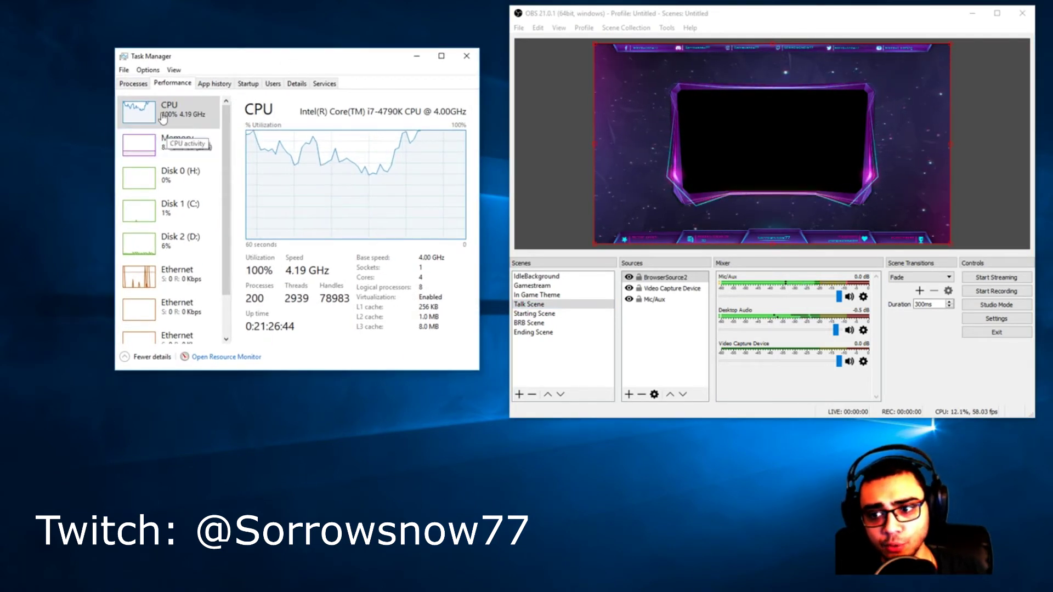
pyautogui.click(571, 296)
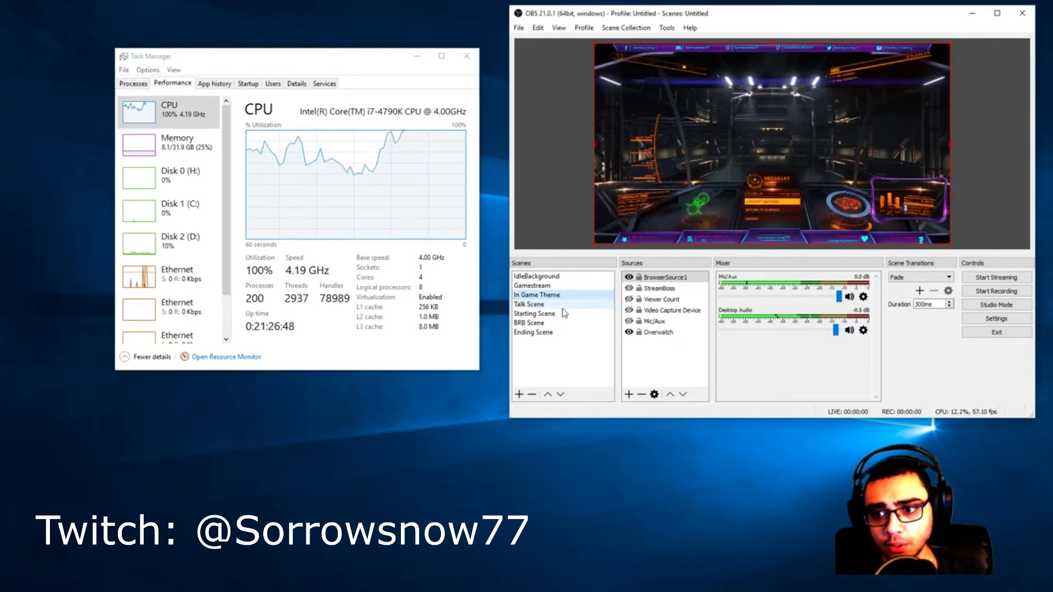
pyautogui.click(564, 305)
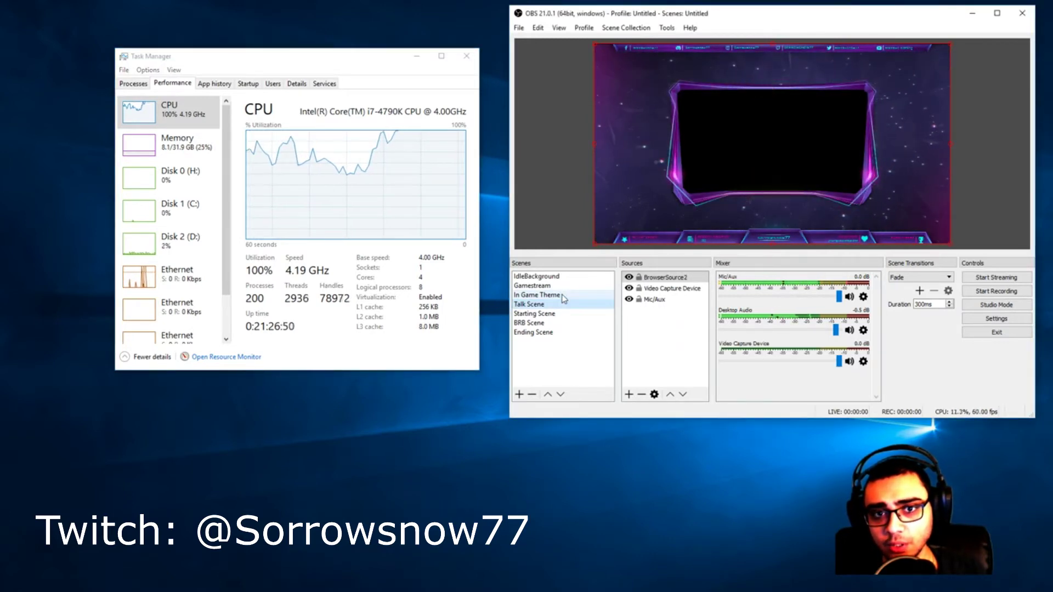
pyautogui.click(564, 296)
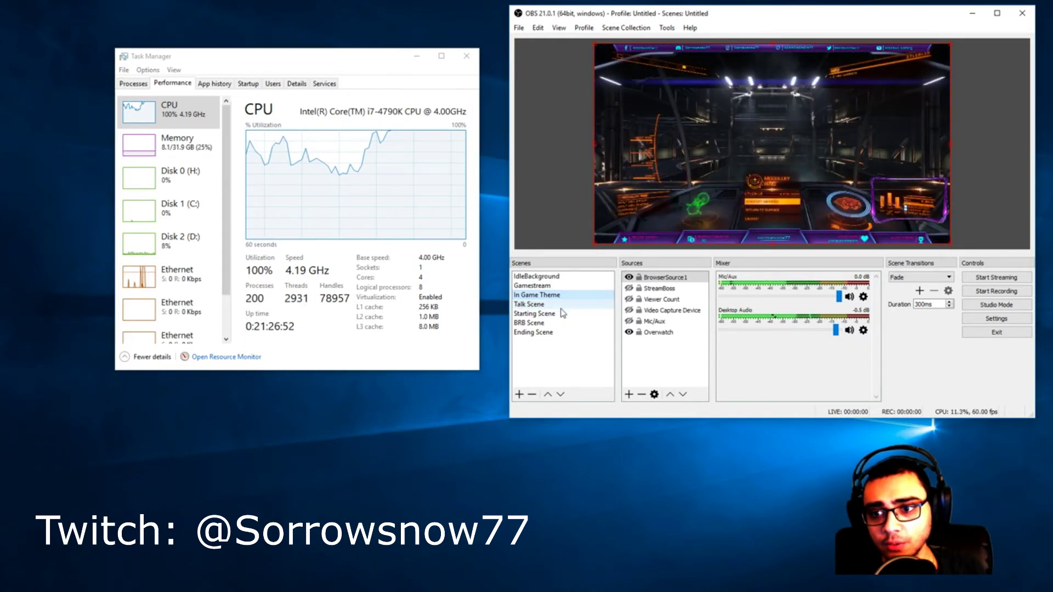
pyautogui.click(557, 304)
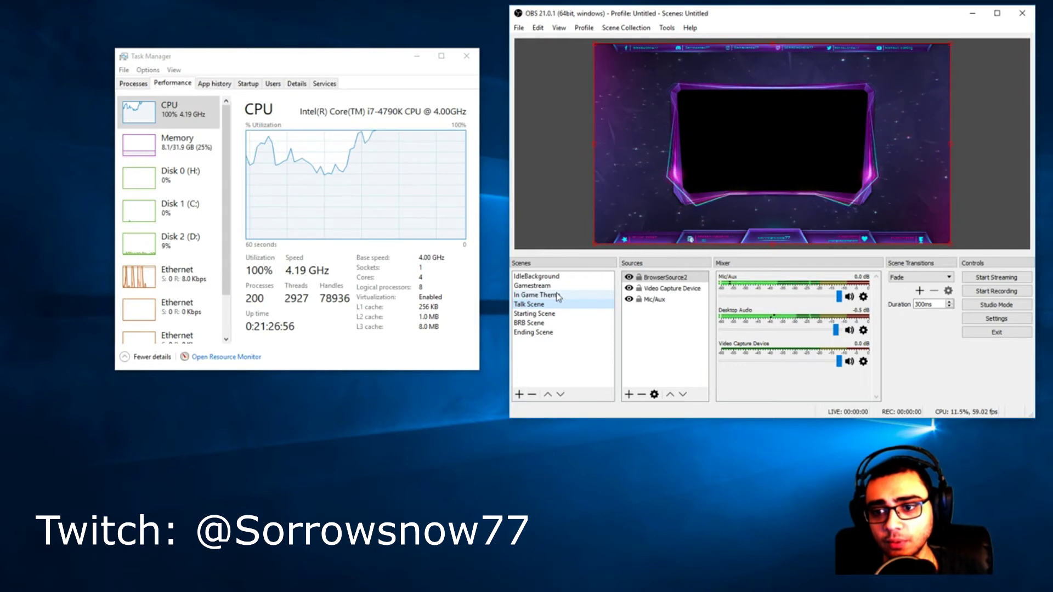
pyautogui.click(559, 297)
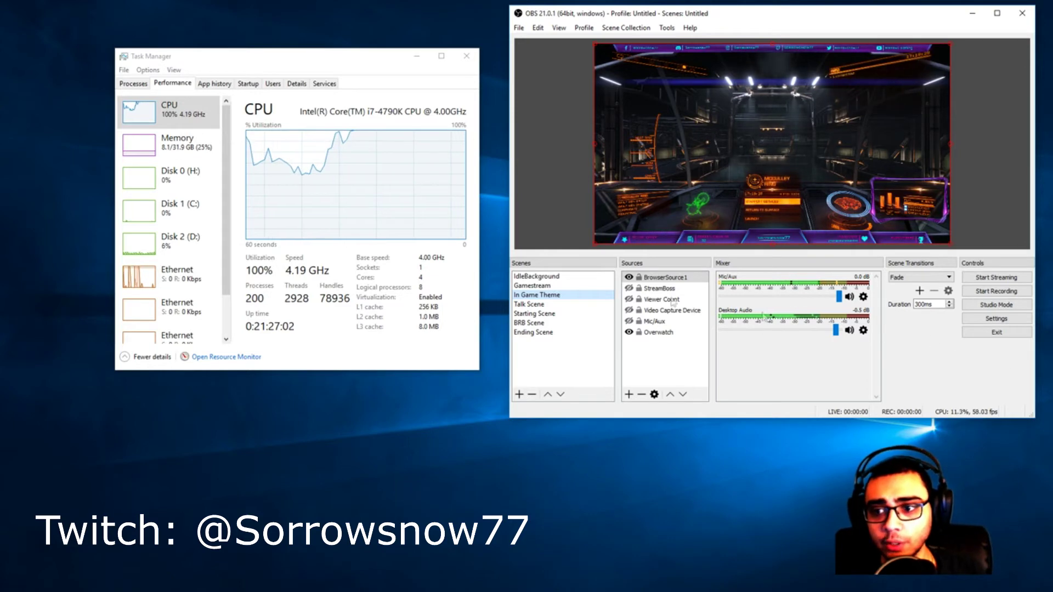
pyautogui.doubleClick(659, 279)
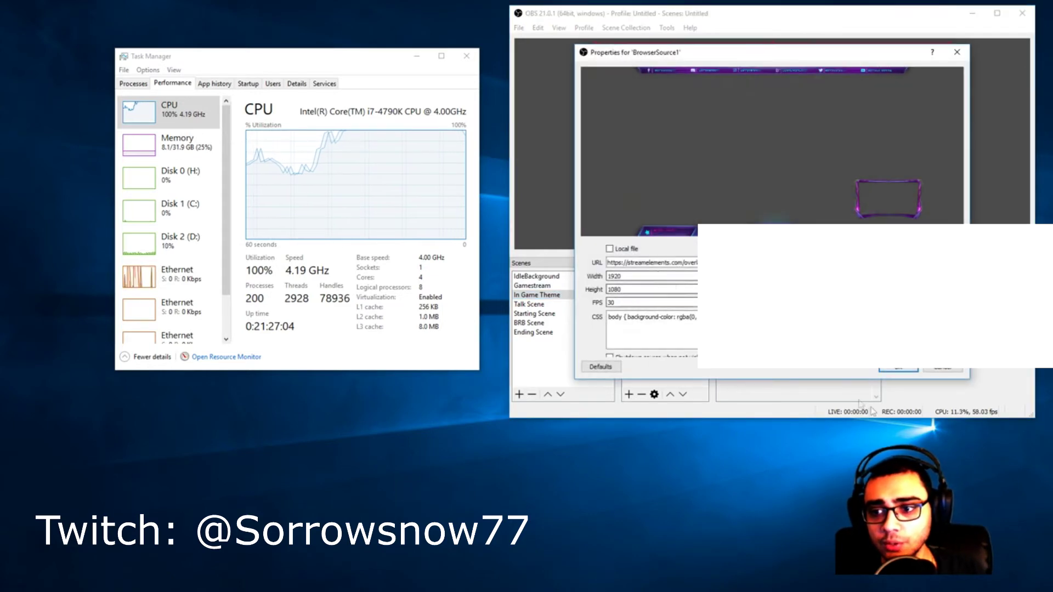
pyautogui.moveTo(832, 379); pyautogui.dragTo(832, 551)
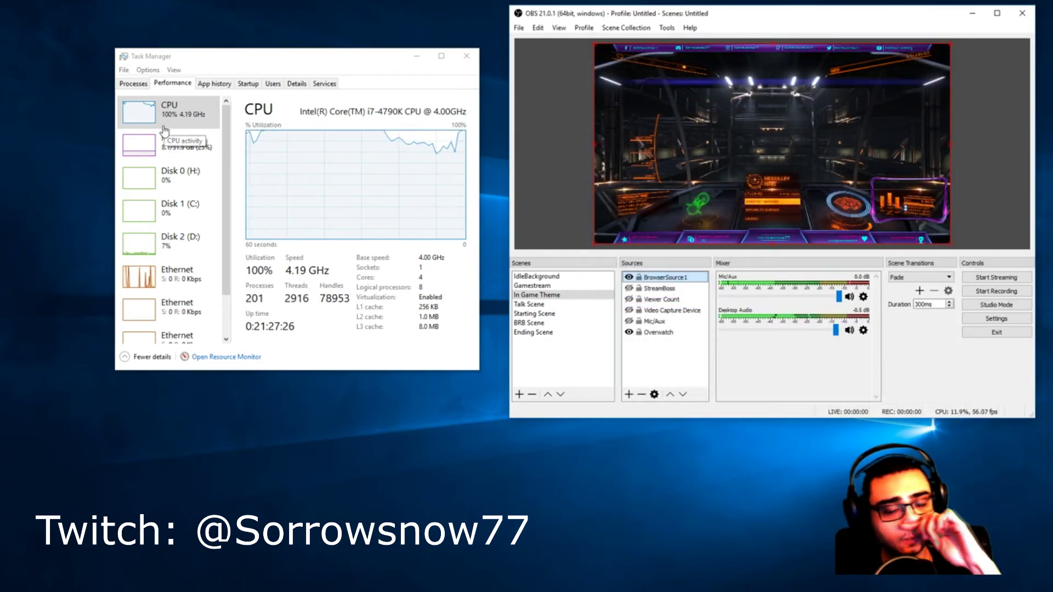
# Enable 'Shutdown source when not visible' in BrowserSource1's properties.
pyautogui.rightClick(657, 280)
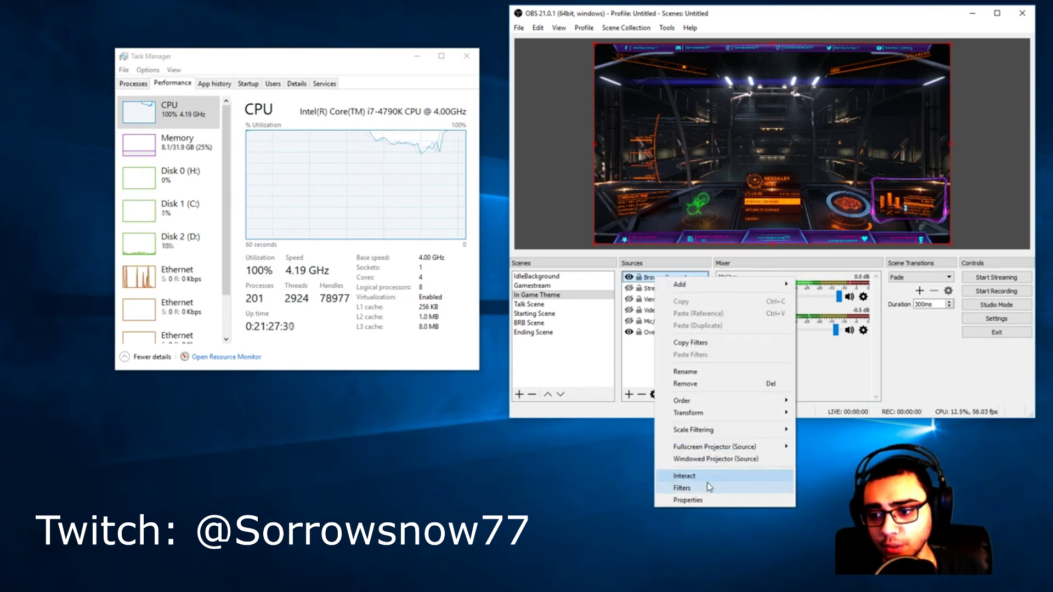
pyautogui.click(706, 500)
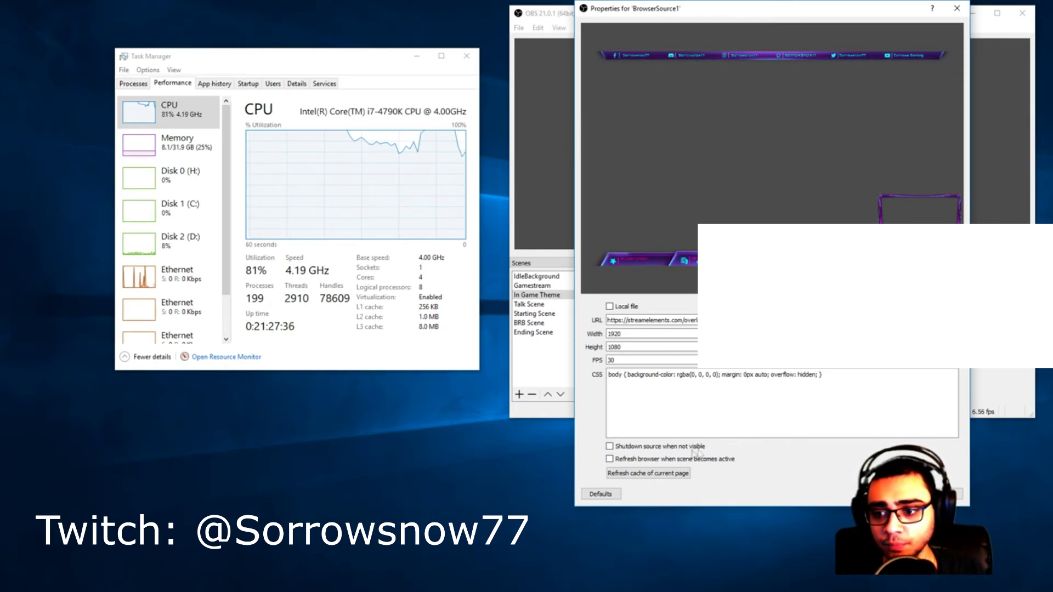
pyautogui.click(688, 451)
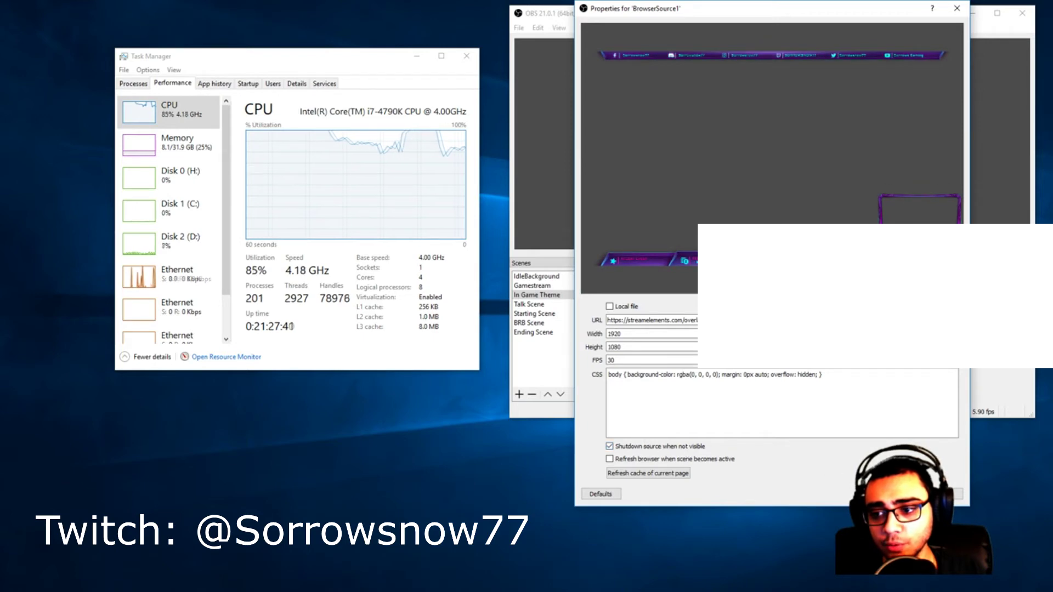
pyautogui.click(913, 494)
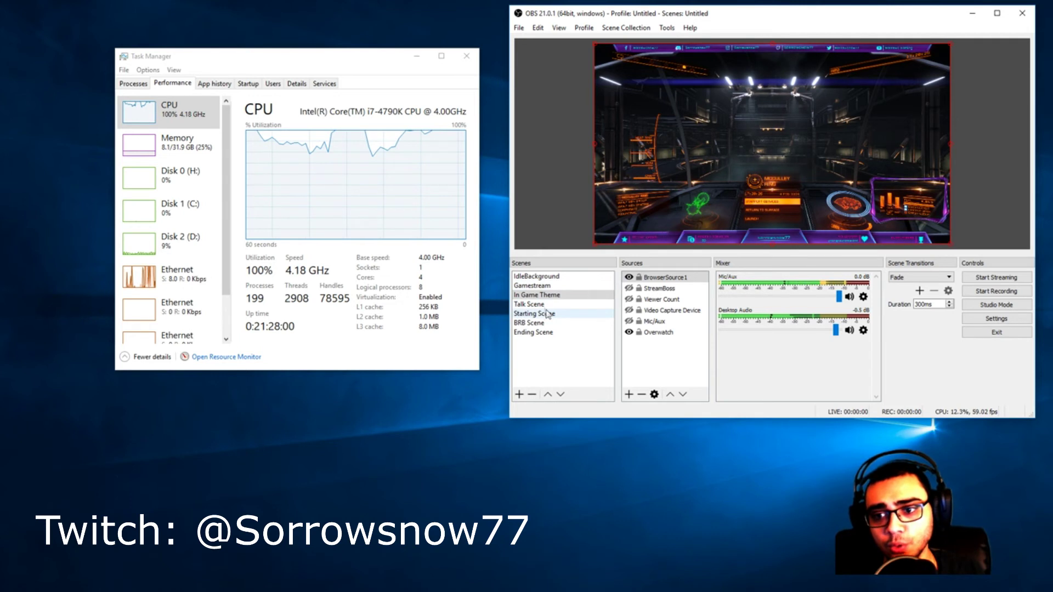
# Review BrowserSource2's properties in the Talk Scene, then switch to the Starting Scene.
pyautogui.click(529, 304)
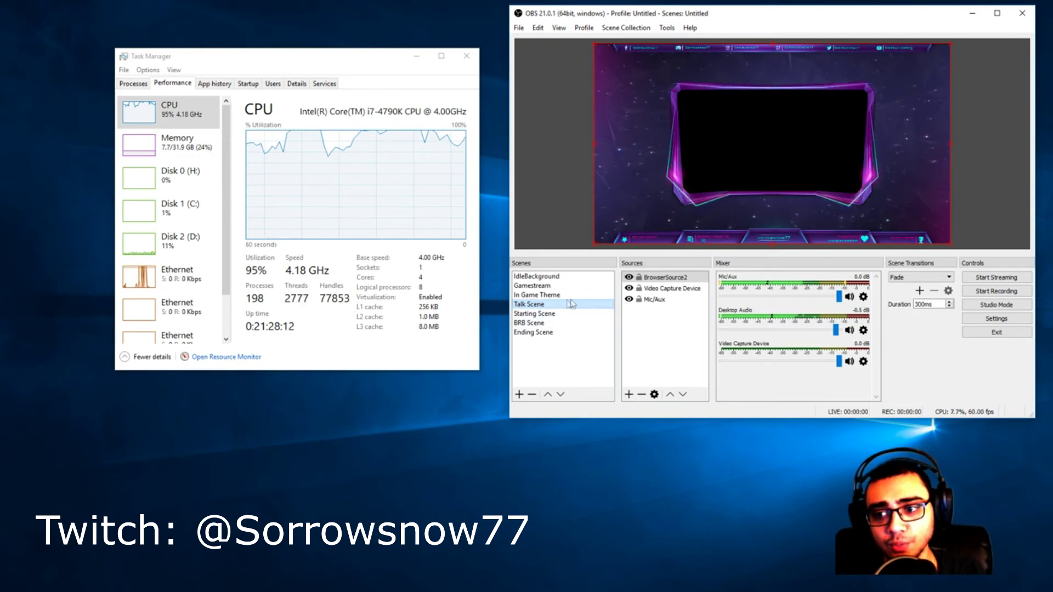
pyautogui.doubleClick(681, 278)
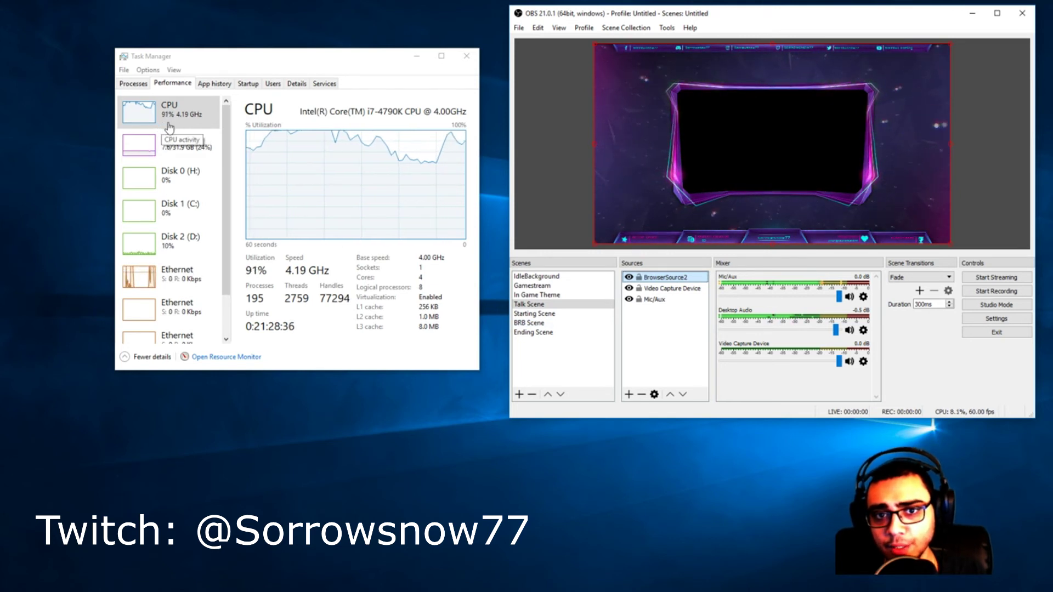
pyautogui.click(551, 316)
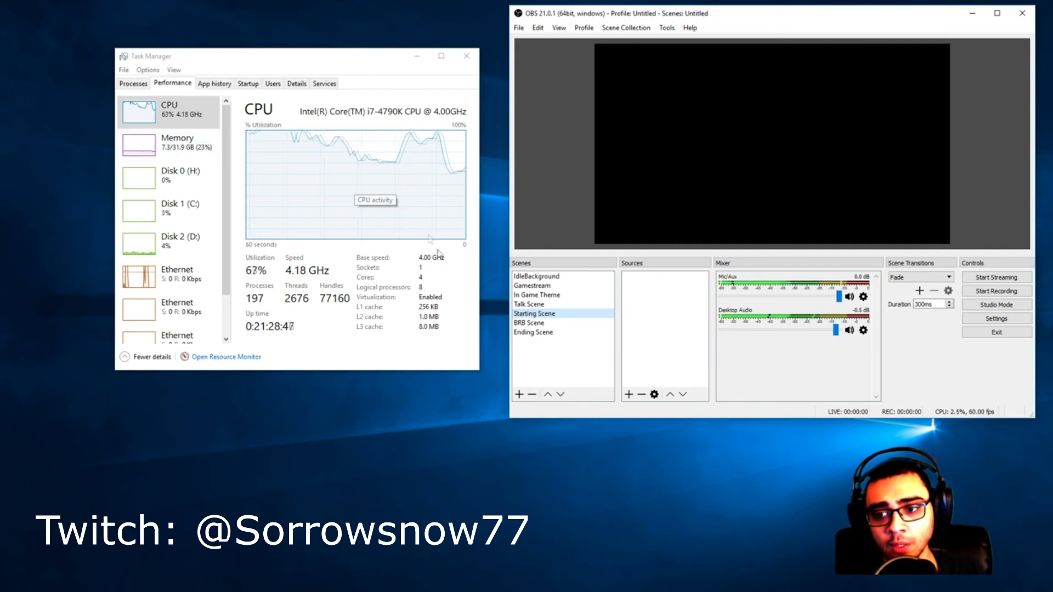
# Switch to In Game Theme and nudge the Task Manager and OBS windows into place.
pyautogui.click(549, 296)
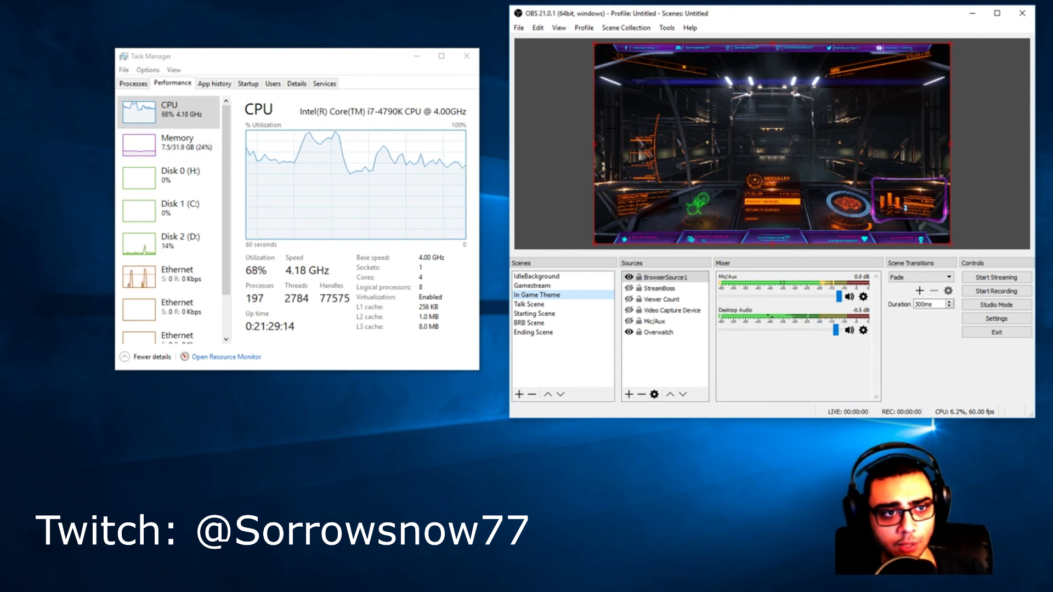
pyautogui.click(84, 78)
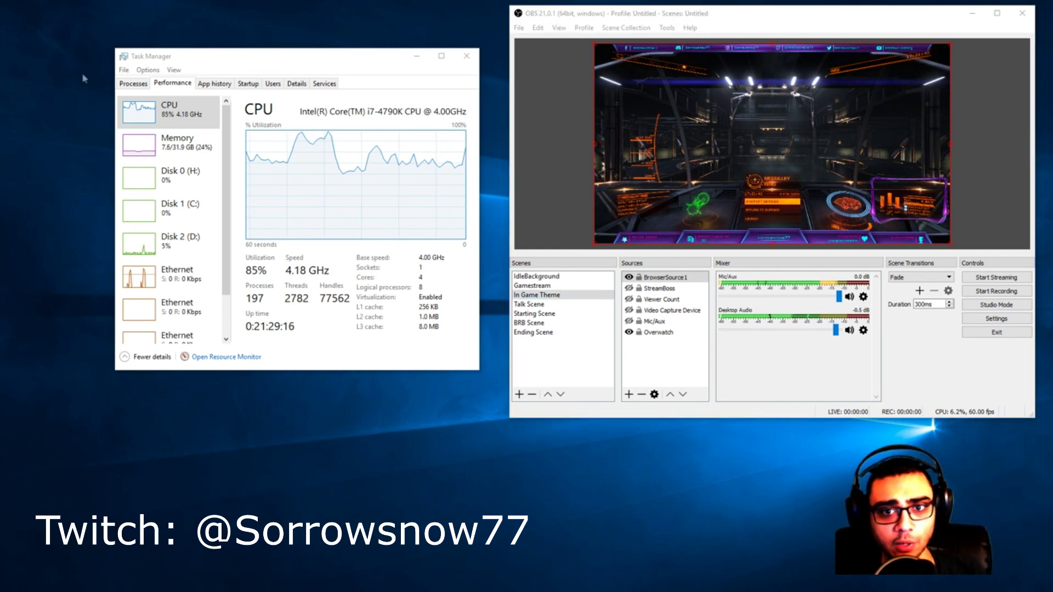
pyautogui.moveTo(192, 56); pyautogui.dragTo(170, 61)
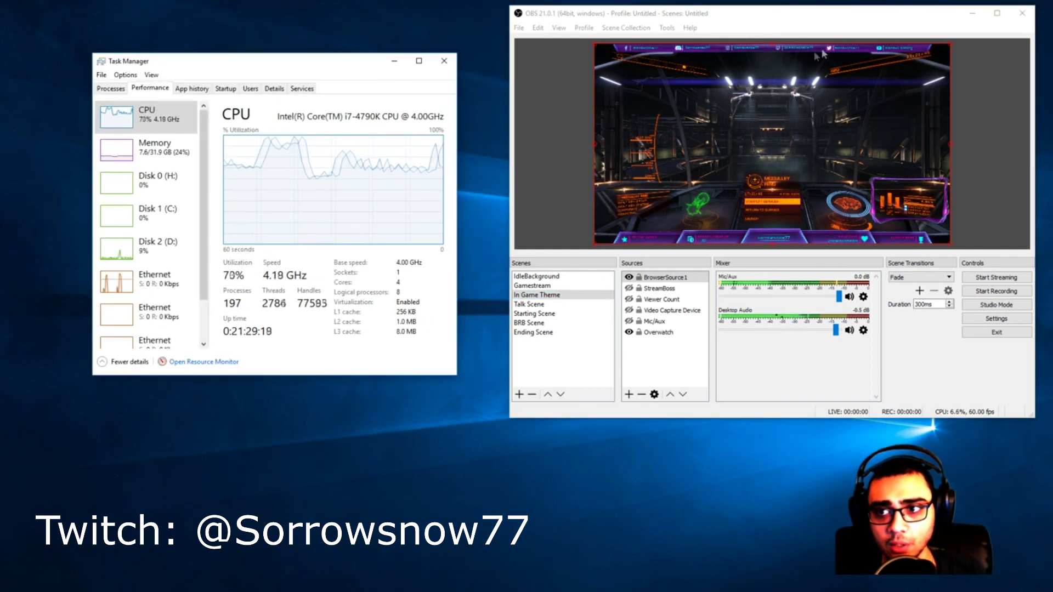
pyautogui.moveTo(823, 19); pyautogui.dragTo(811, 23)
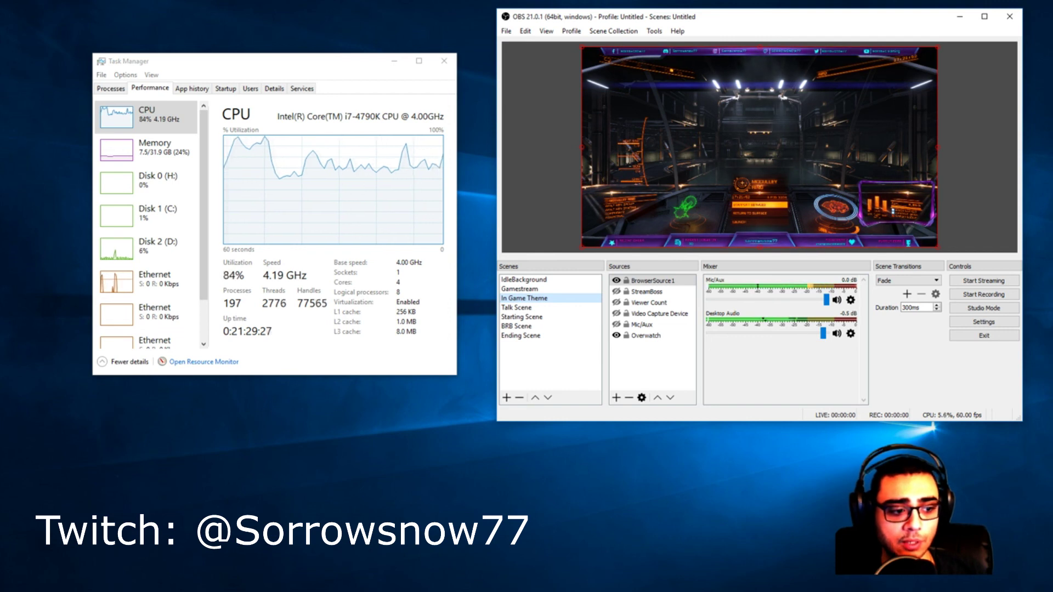
pyautogui.hotkey('alt', 'Tab')
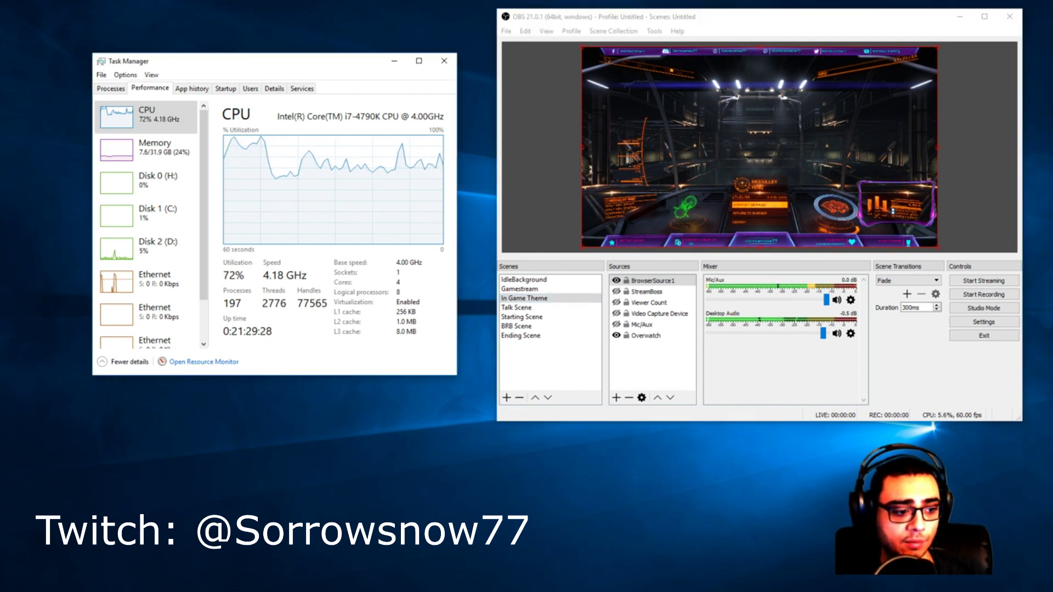